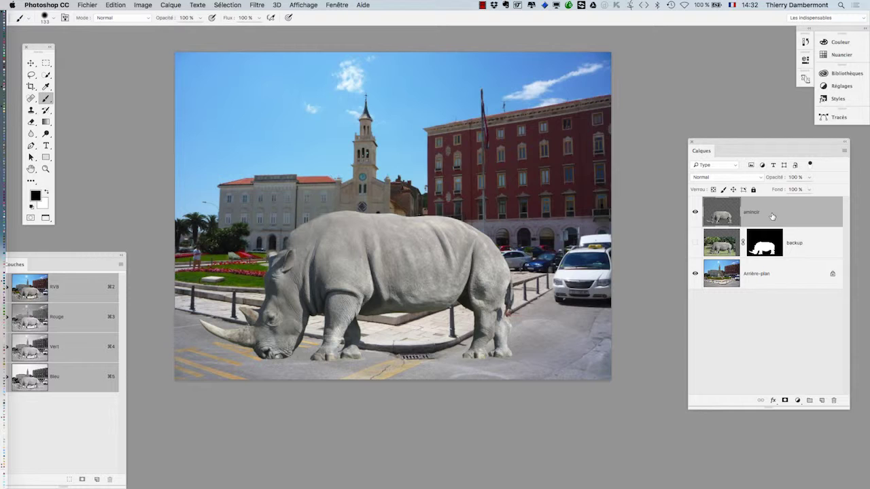
# Save the composition under a new name as street-floral-park-in-front-of-the-catholic-church-03.psd in the detourages animaux folder
pyautogui.click(100, 6)
pyautogui.click(132, 98)
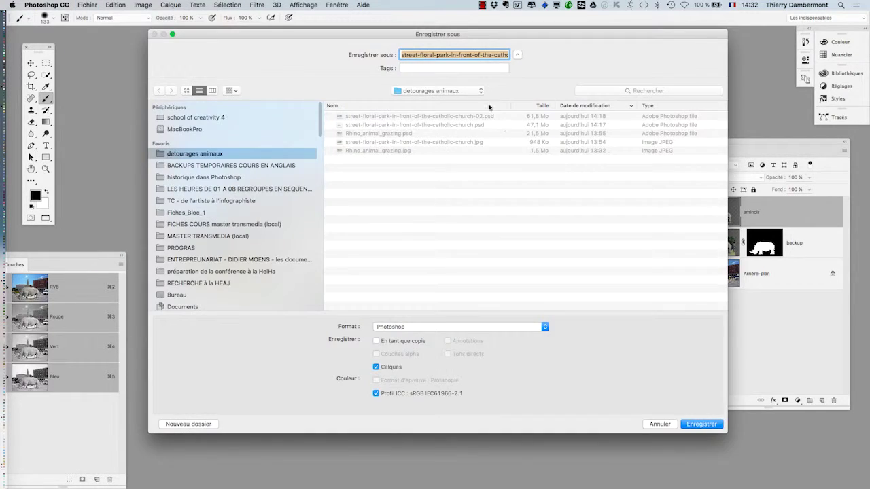
pyautogui.click(495, 55)
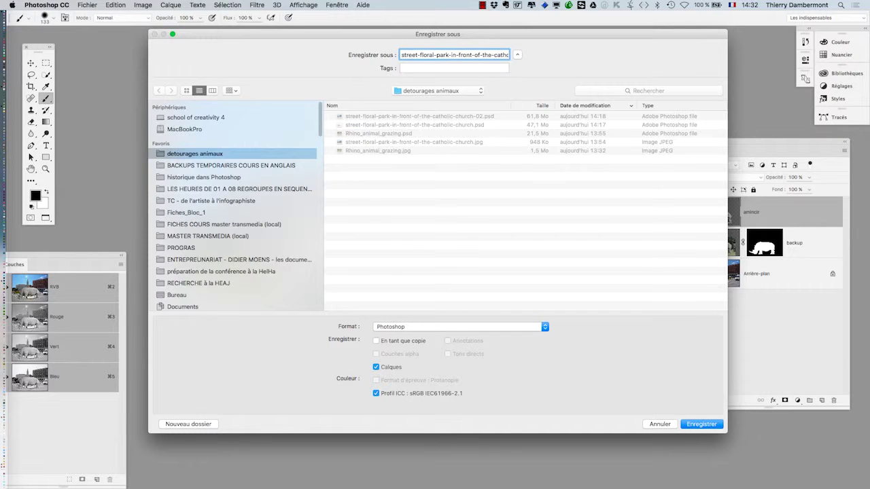
pyautogui.press('Right')
pyautogui.press('Right')
pyautogui.press('Right')
pyautogui.press('Return')
# Switch to Firefox and bring up the window showing the egeskov-castle-gardens.jpg image
pyautogui.moveTo(5, 303)
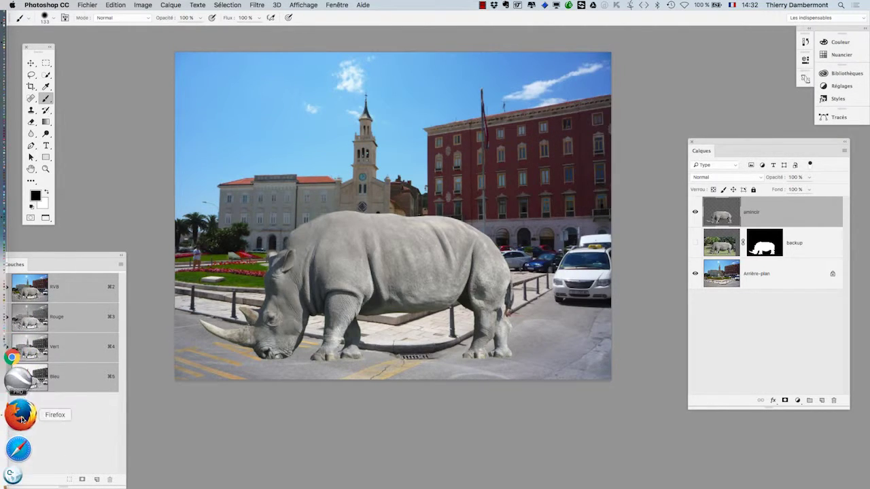
pyautogui.click(15, 414)
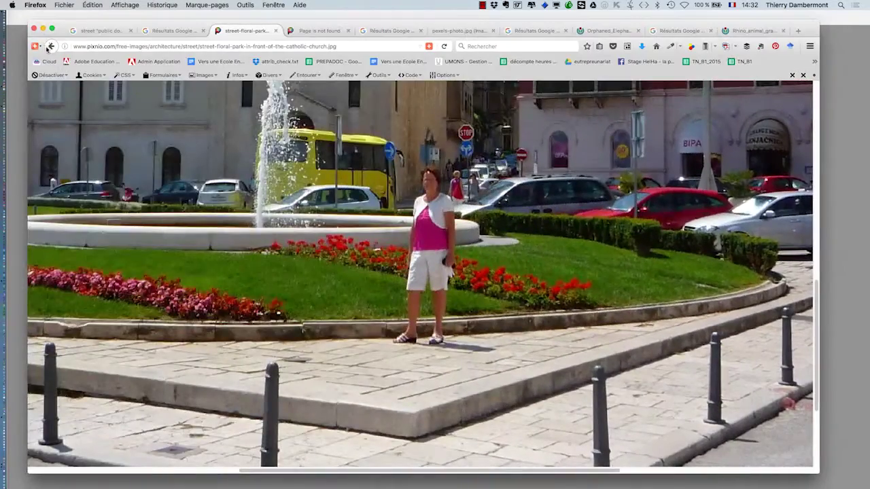
pyautogui.click(66, 5)
pyautogui.click(74, 23)
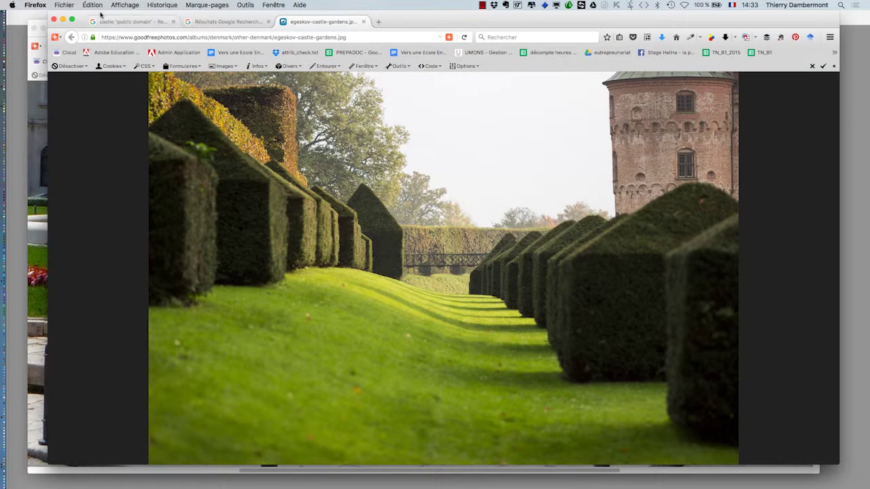
pyautogui.click(419, 292)
pyautogui.click(418, 293)
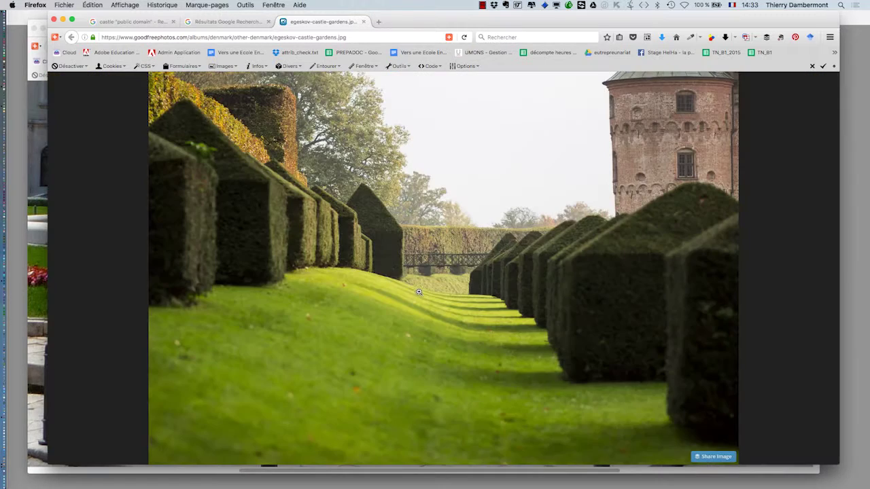
# Save the garden image as egeskov-castle-gardens.jpg in the detourages animaux folder
pyautogui.rightClick(418, 290)
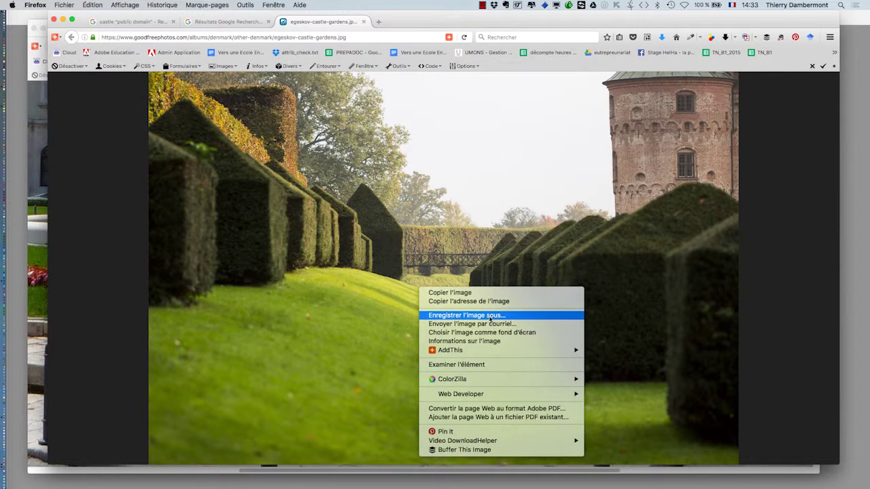
pyautogui.click(489, 317)
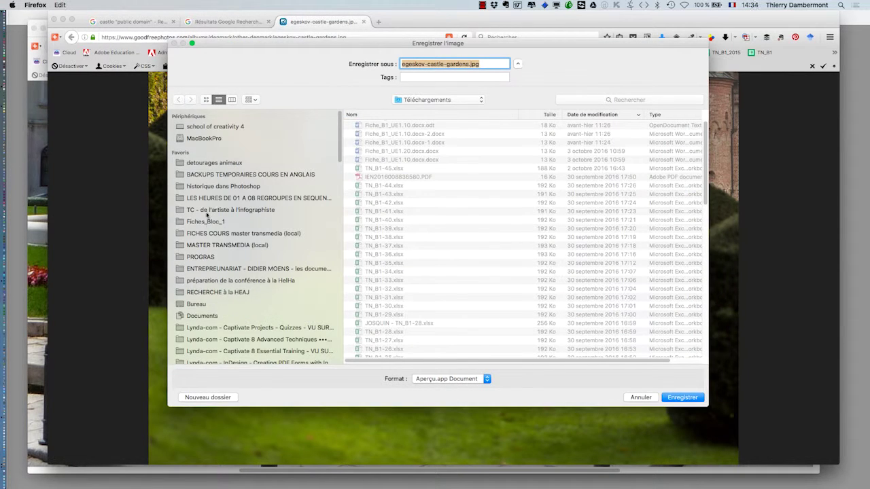
pyautogui.click(205, 165)
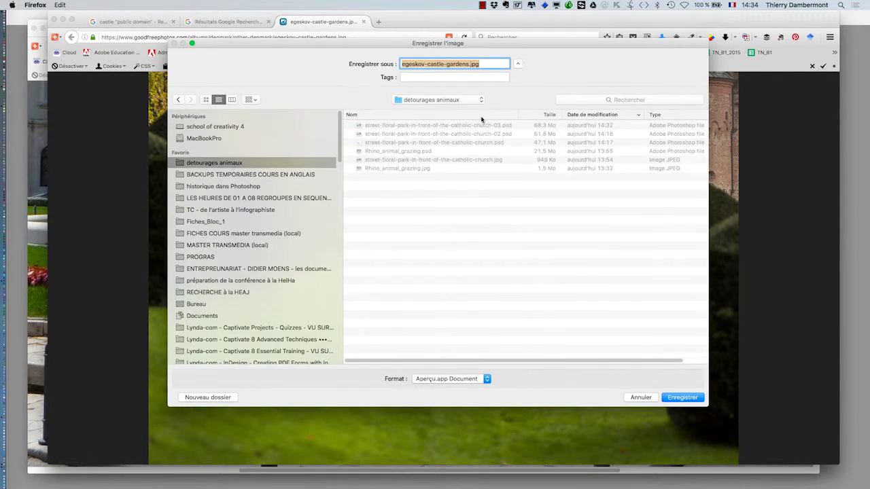
pyautogui.click(690, 399)
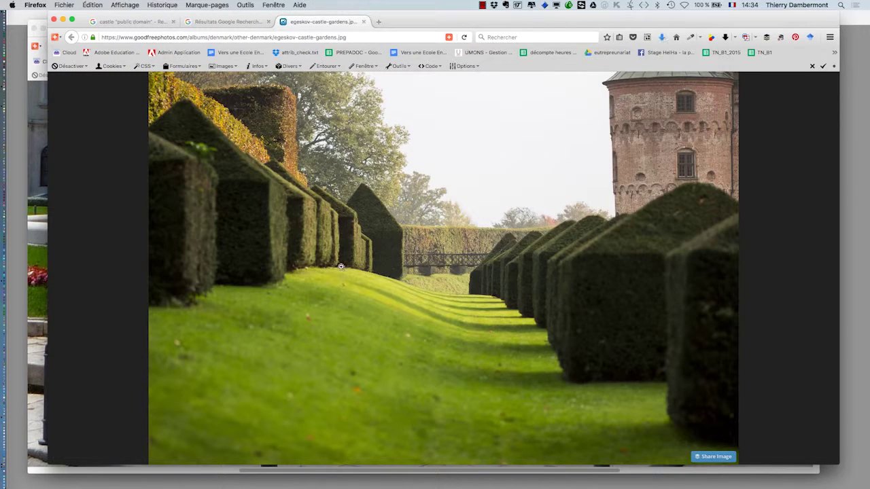
# Switch back to Photoshop and open egeskov-castle-gardens.jpg from the detourages animaux folder
pyautogui.press('super+Tab')
pyautogui.press('super+Tab')
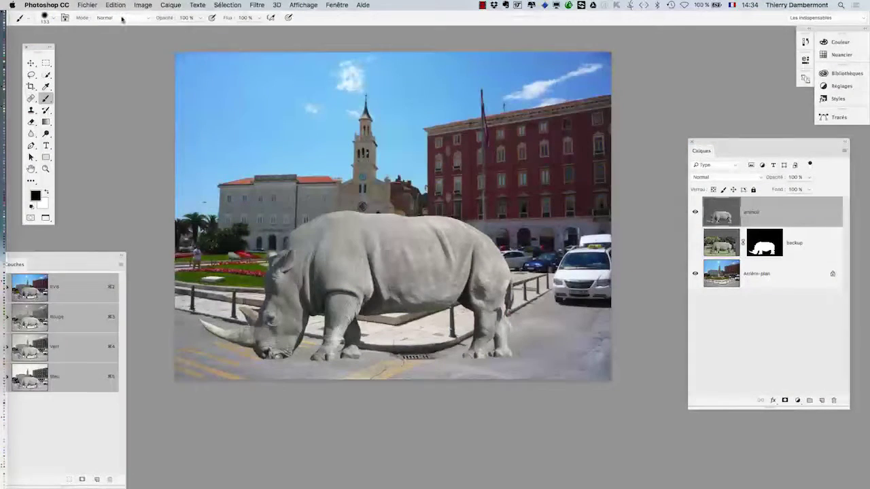
pyautogui.click(88, 6)
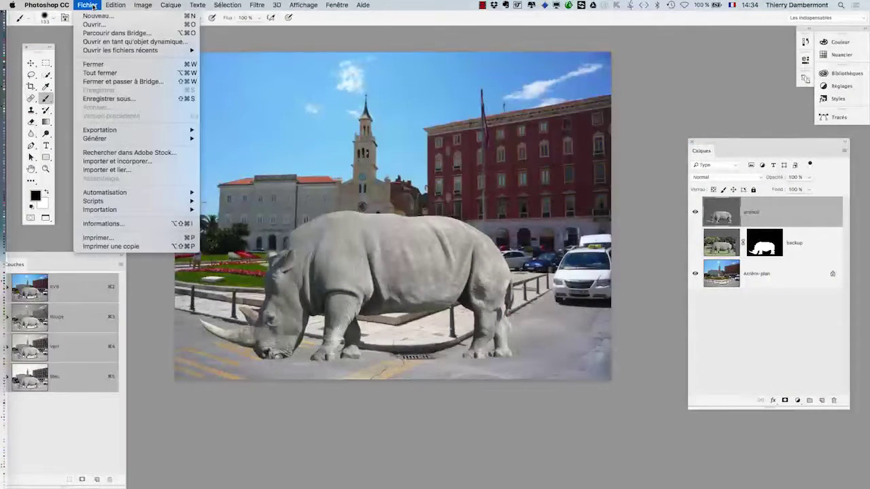
pyautogui.click(100, 24)
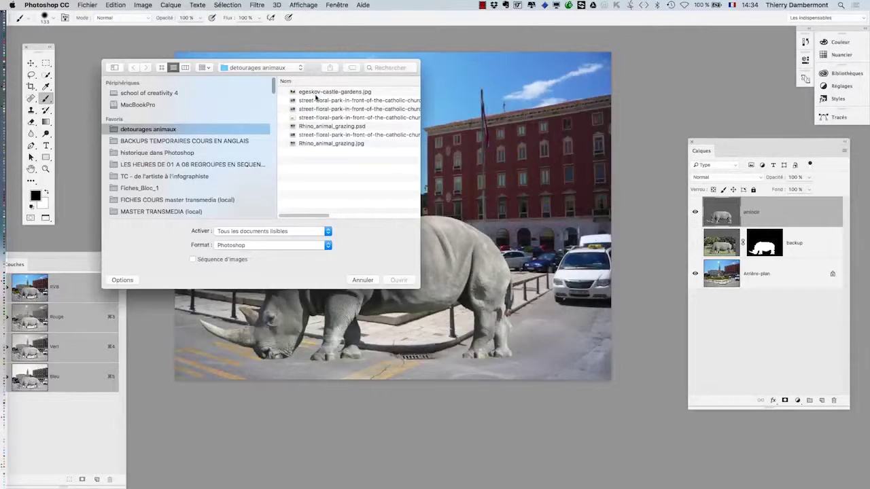
pyautogui.click(326, 92)
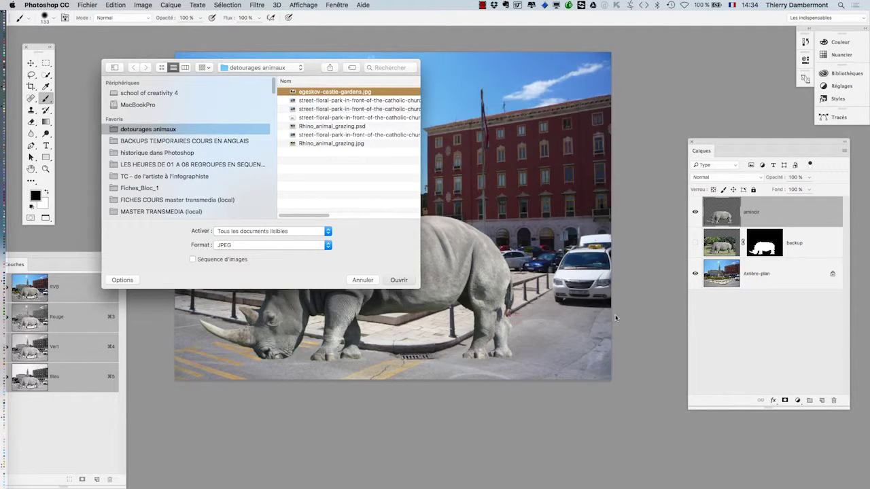
pyautogui.press('Return')
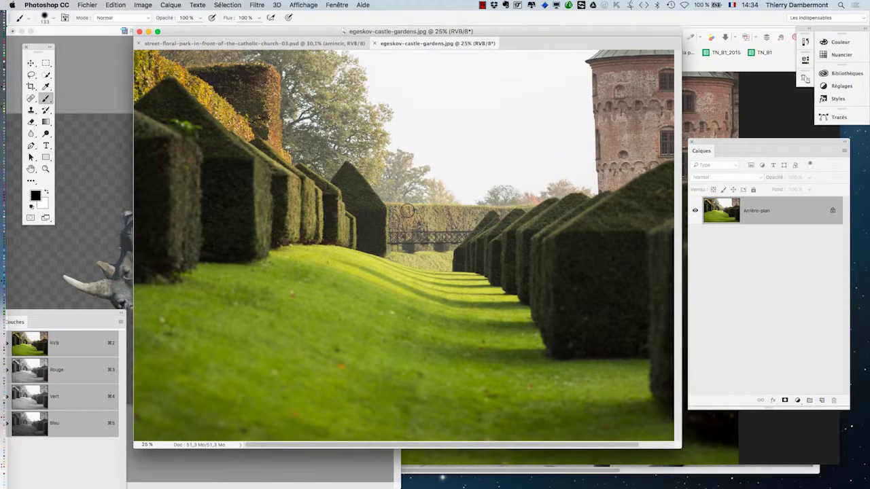
# Hide the other applications and close the Rhino_animal_grazing.psd document
pyautogui.press('alt+super+h')
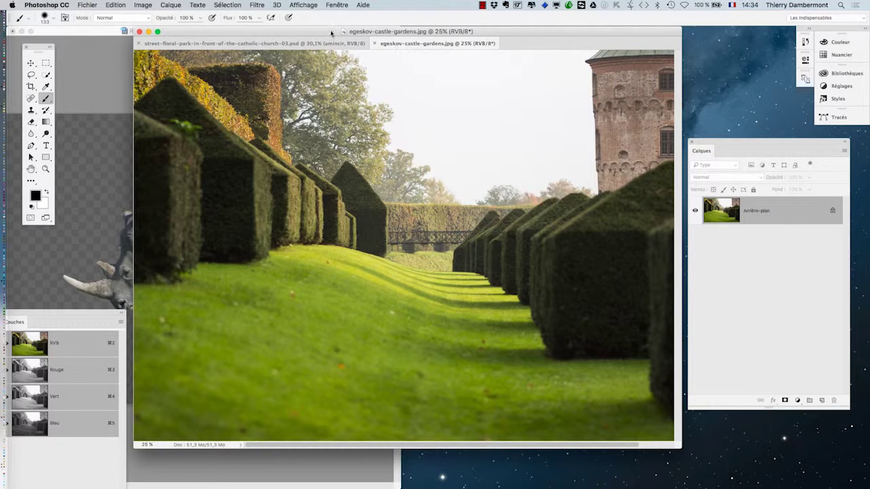
pyautogui.moveTo(322, 32); pyautogui.dragTo(297, 82)
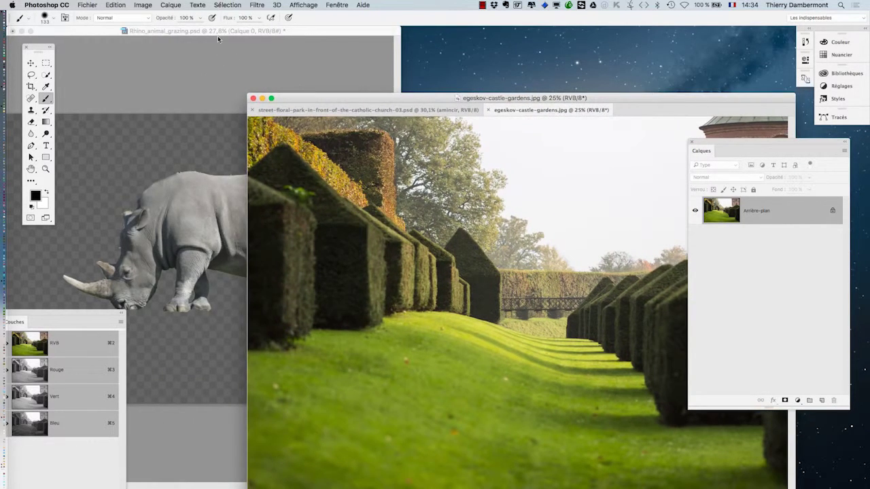
pyautogui.moveTo(219, 36); pyautogui.dragTo(498, 49)
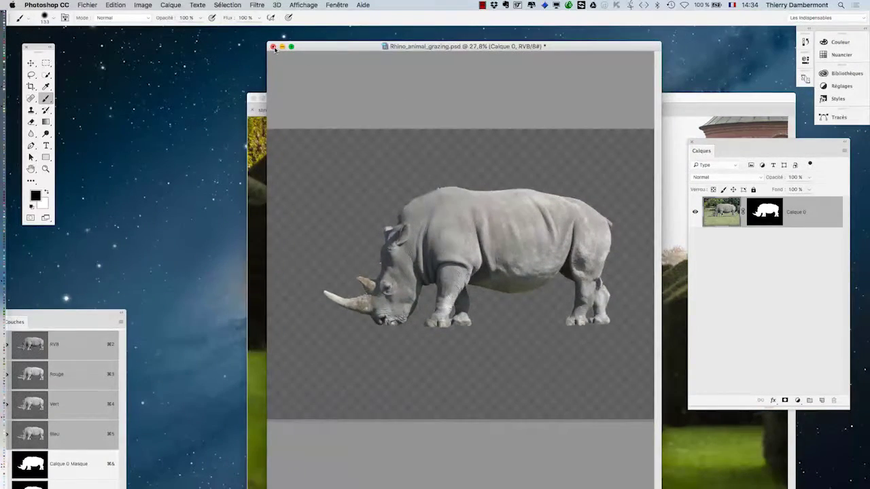
pyautogui.click(274, 48)
pyautogui.click(523, 168)
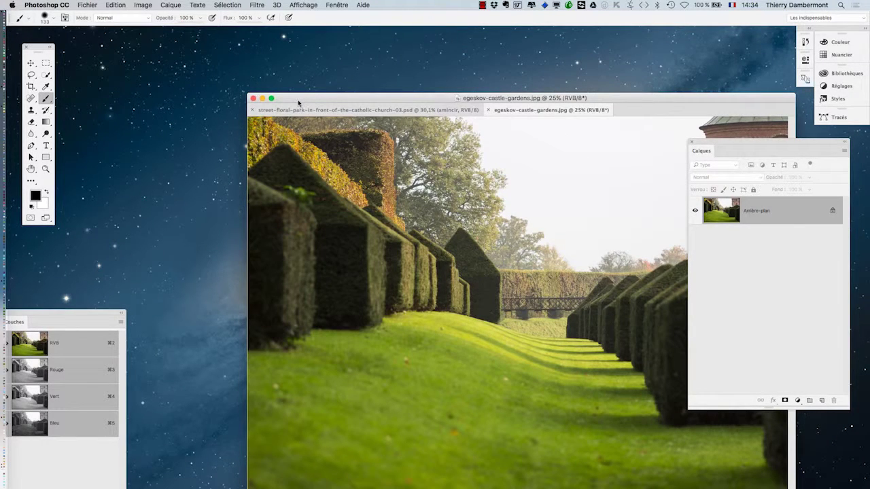
# Detach street-floral-park-in-front-of-the-catholic-church-03.psd into its own window beside the garden image and zoom it out to 12%
pyautogui.moveTo(310, 110); pyautogui.dragTo(149, 55)
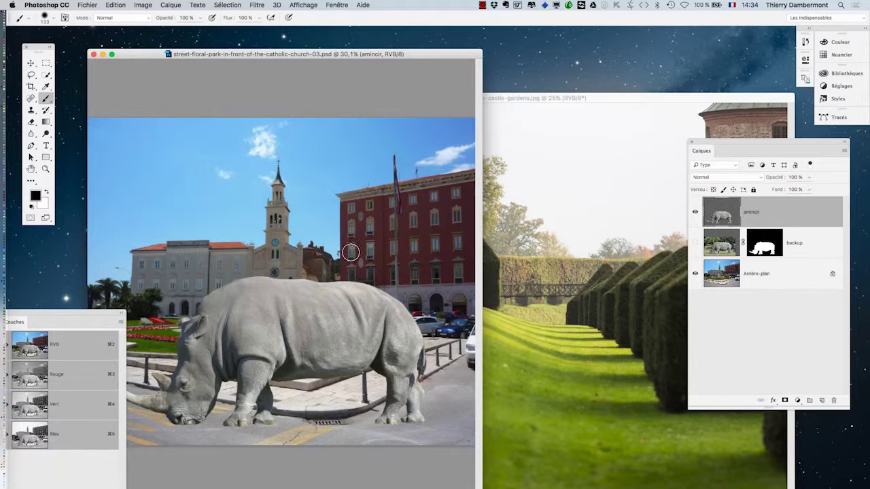
pyautogui.scroll(-1, 344, 301)
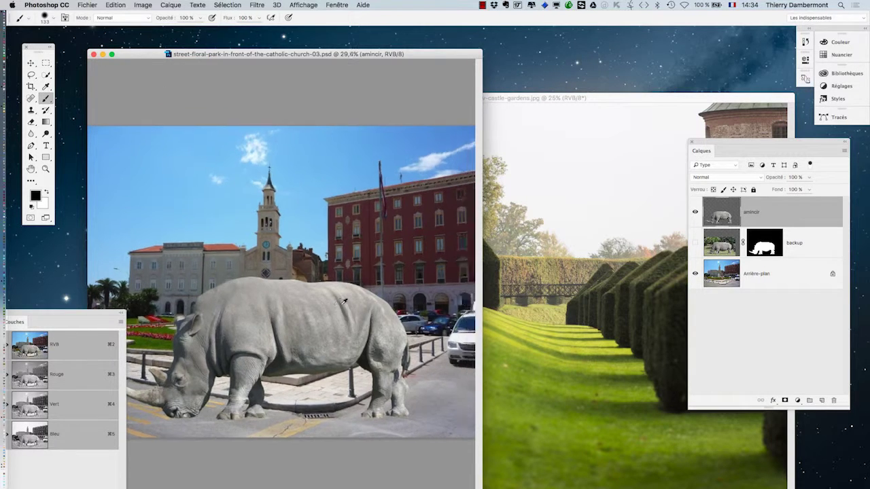
pyautogui.scroll(-3, 345, 301)
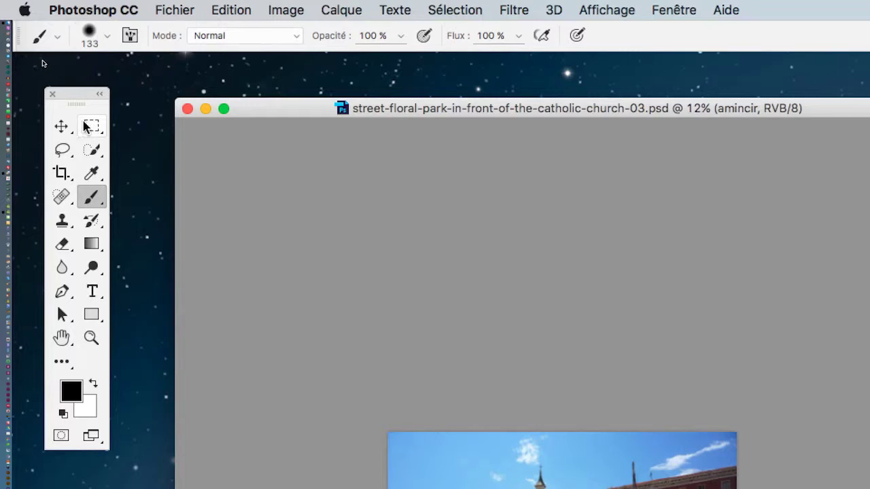
# Copy the amincir layer into the egeskov-castle-gardens.jpg document with the Move tool, accepting the colour profile conversion
pyautogui.click(61, 126)
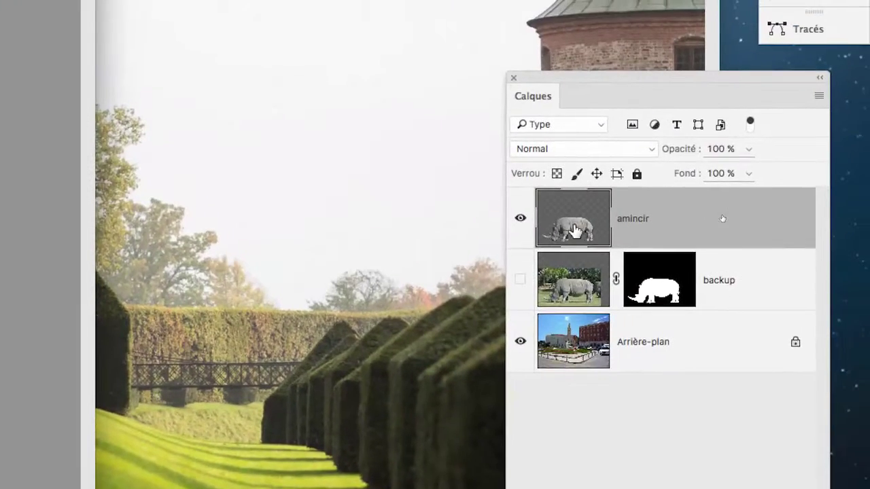
pyautogui.moveTo(574, 231); pyautogui.dragTo(357, 317)
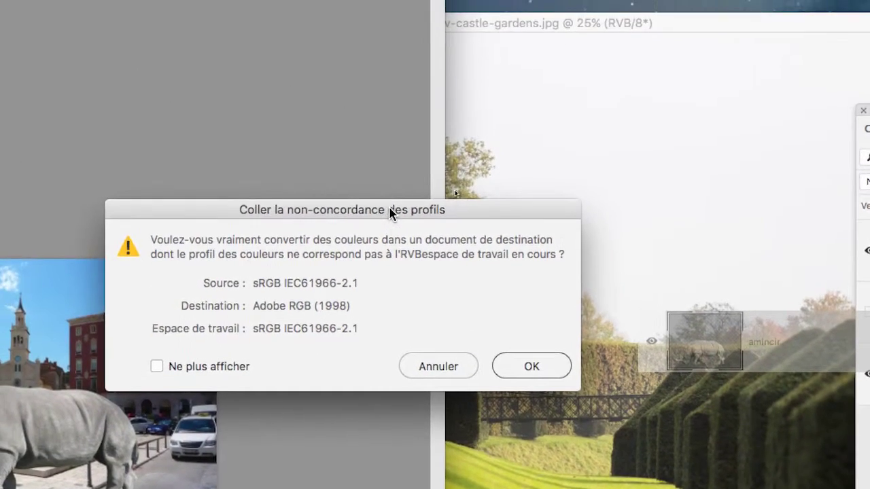
pyautogui.moveTo(298, 115); pyautogui.dragTo(365, 205)
pyautogui.moveTo(419, 264); pyautogui.dragTo(430, 320)
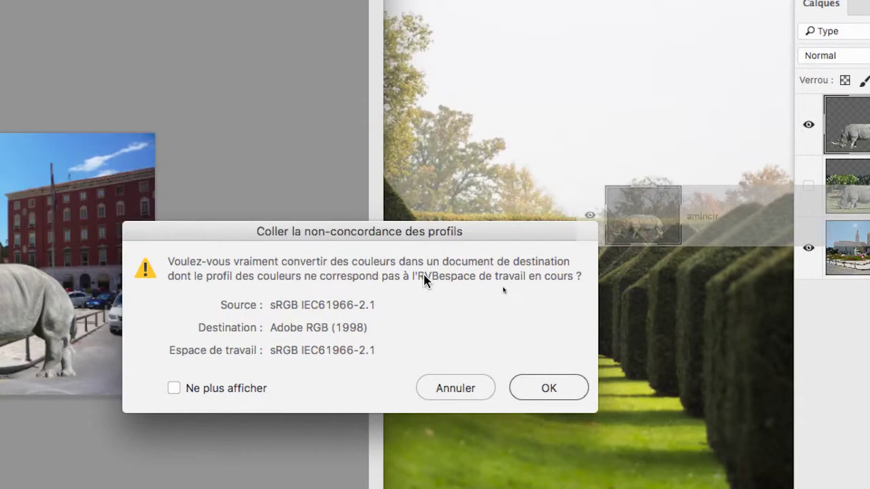
pyautogui.moveTo(424, 278); pyautogui.dragTo(423, 276)
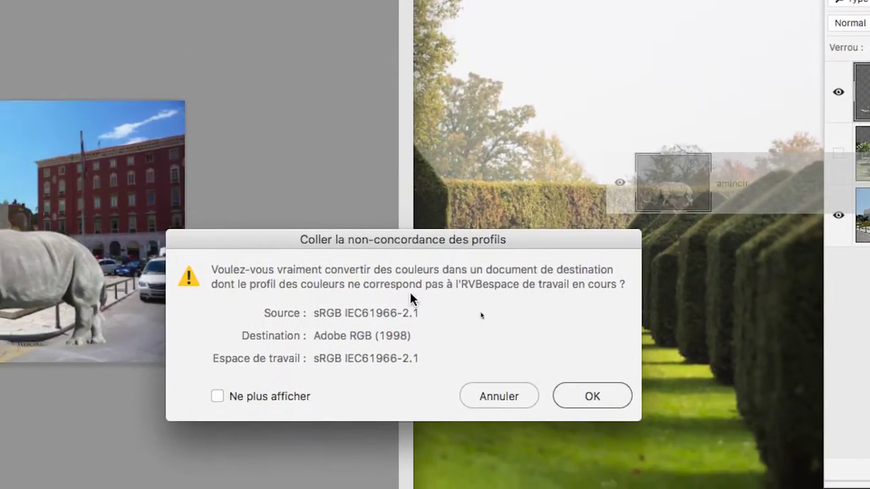
pyautogui.press('Return')
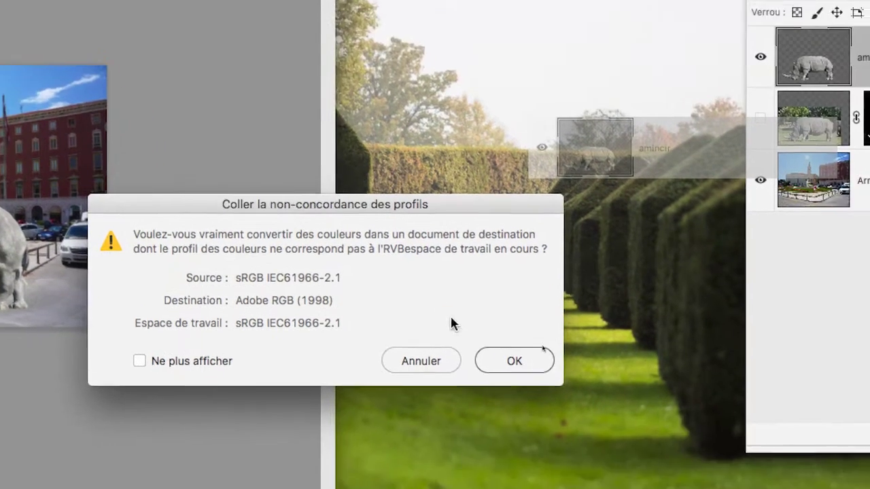
pyautogui.click(492, 361)
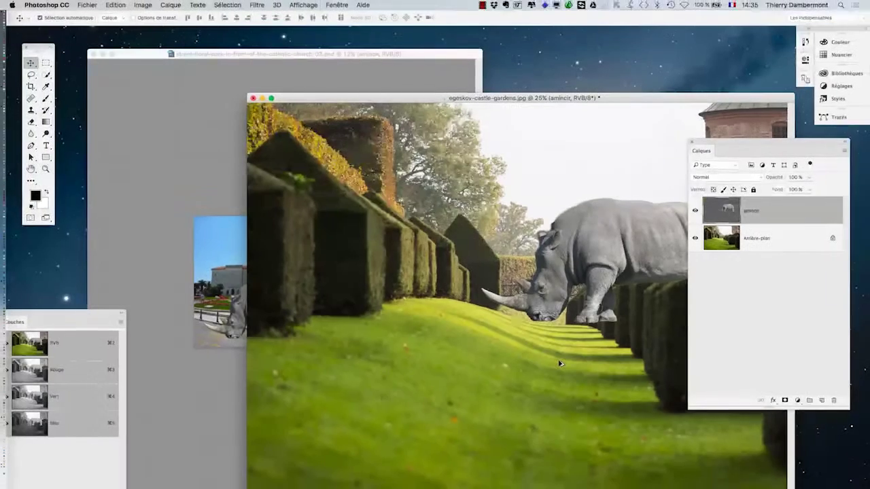
# Move the rhino down onto the lawn between the hedges in the garden image
pyautogui.moveTo(482, 99); pyautogui.dragTo(545, 71)
pyautogui.moveTo(618, 238); pyautogui.dragTo(482, 287)
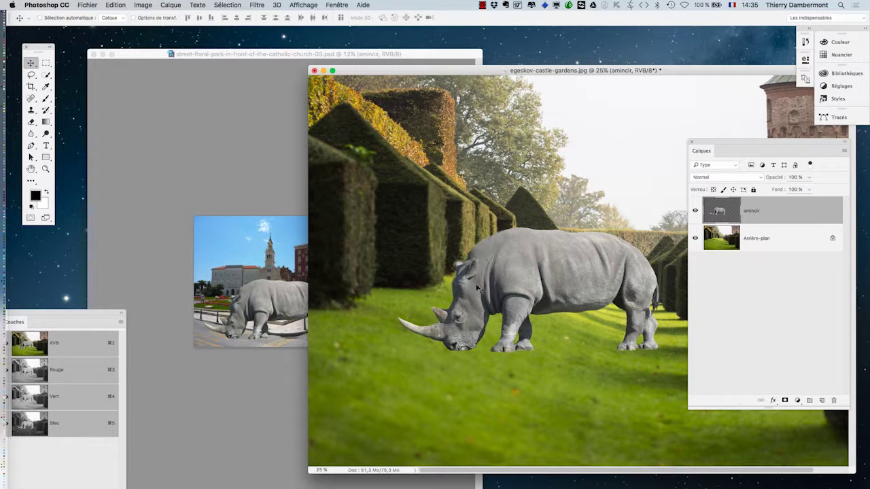
# Close the street-floral-park document and show the garden composition in full-screen mode
pyautogui.moveTo(284, 55)
pyautogui.mouseDown()
pyautogui.moveTo(180, 35)
pyautogui.moveTo(213, 50)
pyautogui.moveTo(296, 61)
pyautogui.mouseUp()
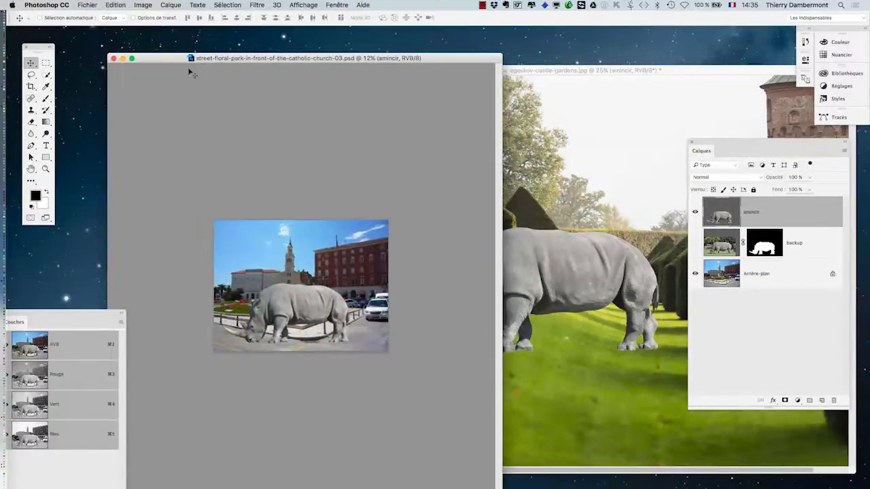
pyautogui.click(114, 60)
pyautogui.moveTo(416, 74); pyautogui.dragTo(248, 68)
pyautogui.press('f')
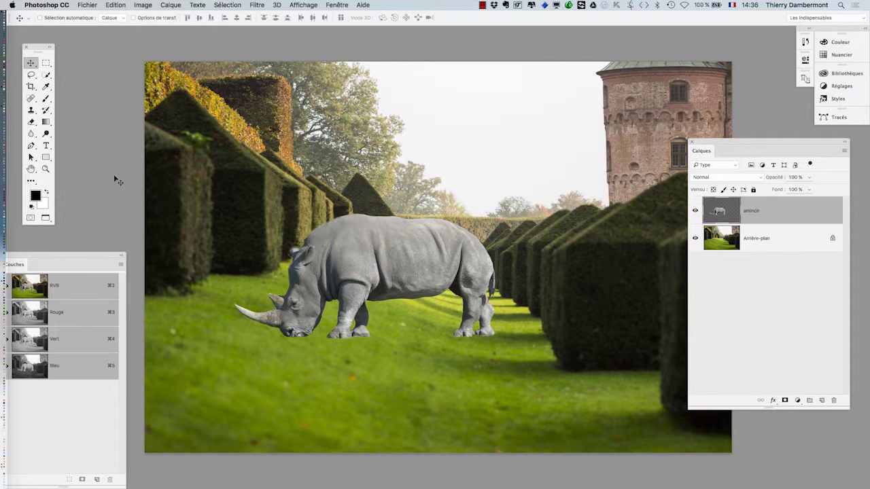
pyautogui.click(297, 4)
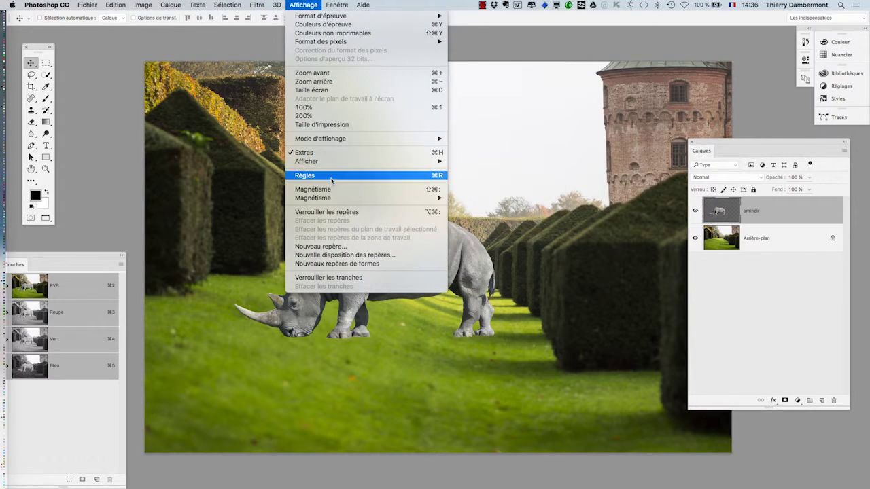
pyautogui.moveTo(328, 164)
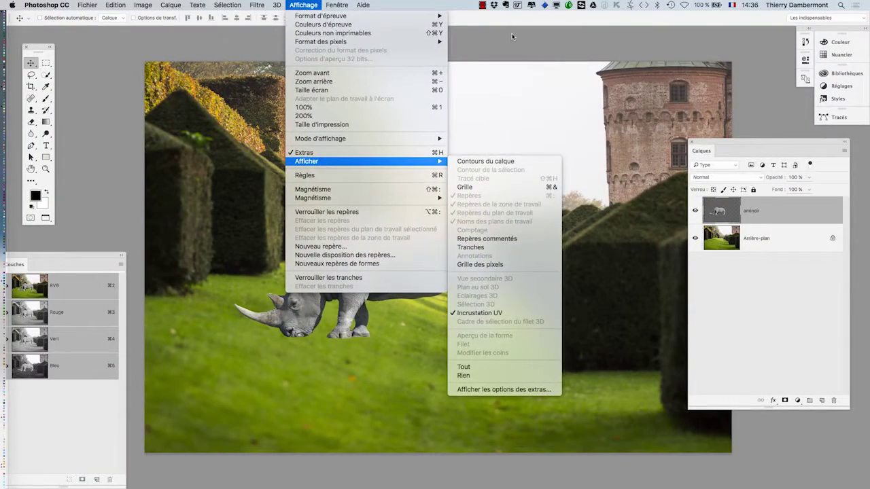
pyautogui.click(512, 36)
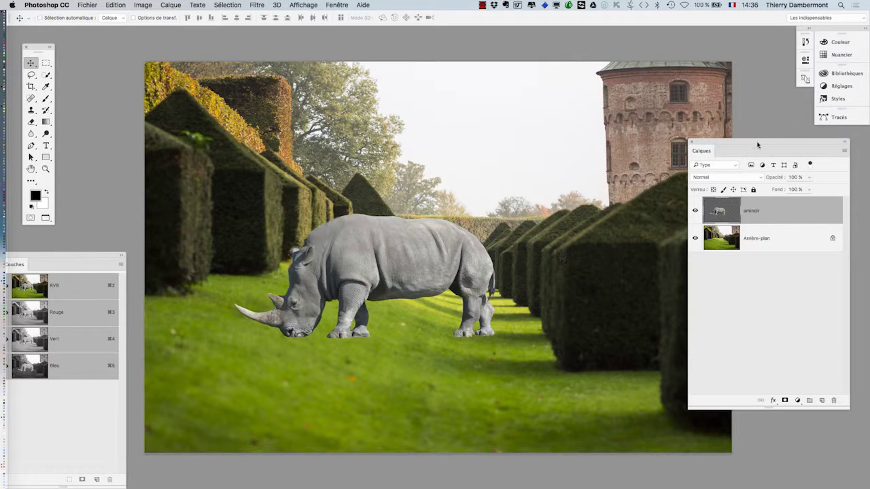
pyautogui.moveTo(725, 142); pyautogui.dragTo(621, 70)
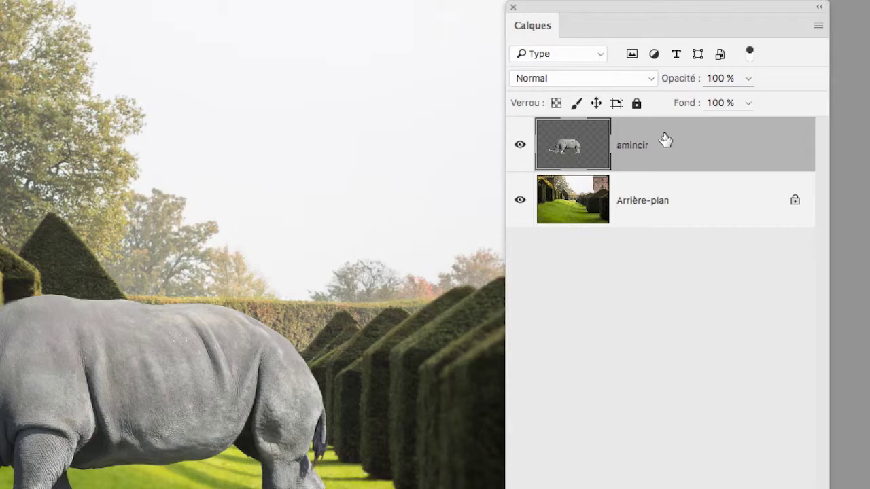
# Duplicate the amincir layer and move the rhino copy up into the sky above the original rhino
pyautogui.moveTo(665, 139); pyautogui.dragTo(702, 267)
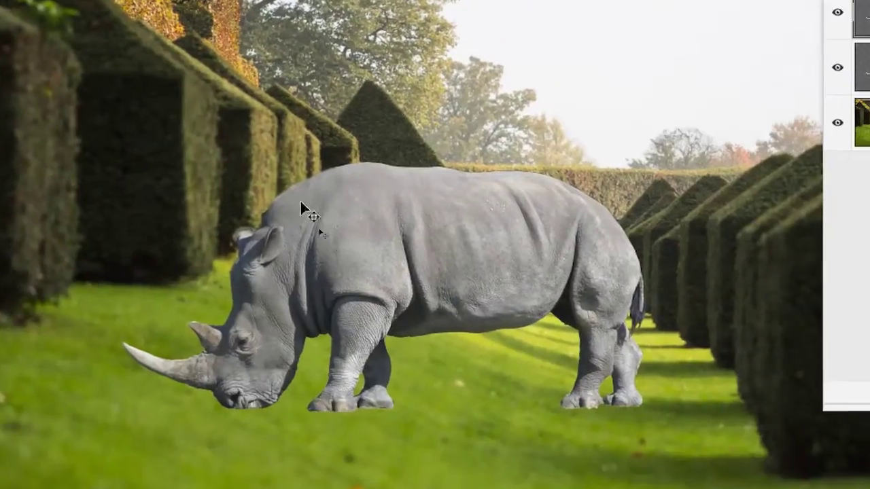
pyautogui.moveTo(301, 204); pyautogui.dragTo(352, 70)
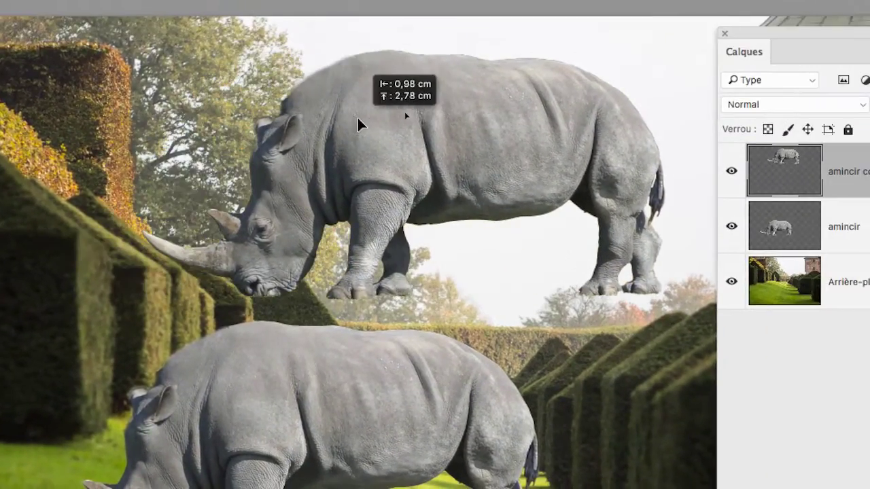
pyautogui.moveTo(358, 119); pyautogui.dragTo(359, 120)
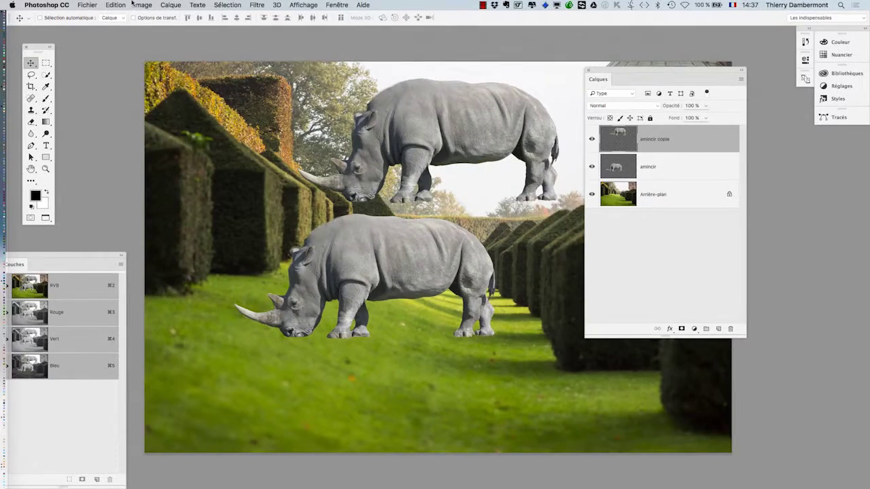
# Save the composition as egeskov-castle-gardens.psd in Photoshop format with layers in the detourages animaux folder
pyautogui.click(92, 5)
pyautogui.click(108, 98)
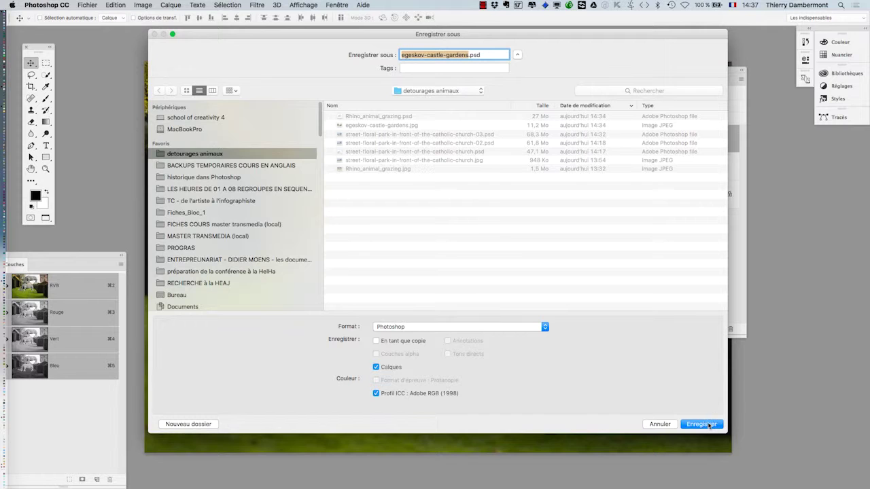
pyautogui.click(709, 425)
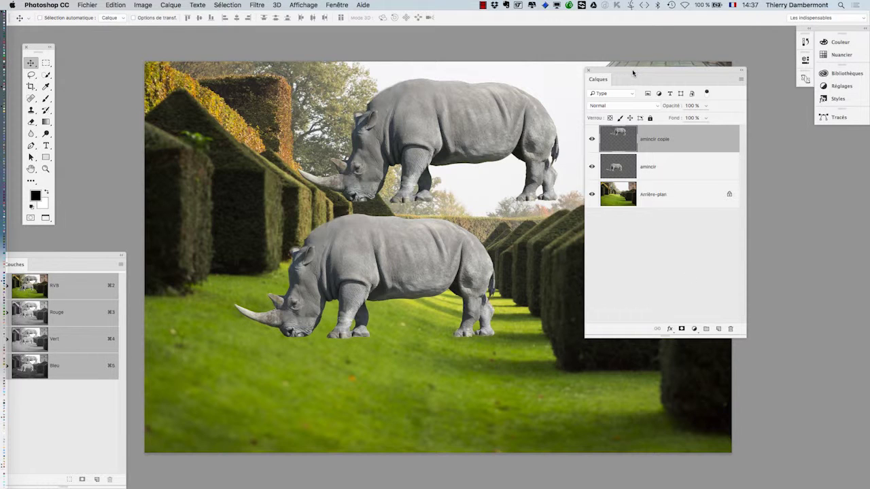
# Move the Layers panel off the image and shift the upper rhino copy left over the hedges
pyautogui.moveTo(633, 72); pyautogui.dragTo(744, 167)
pyautogui.scroll(-1, 535, 216)
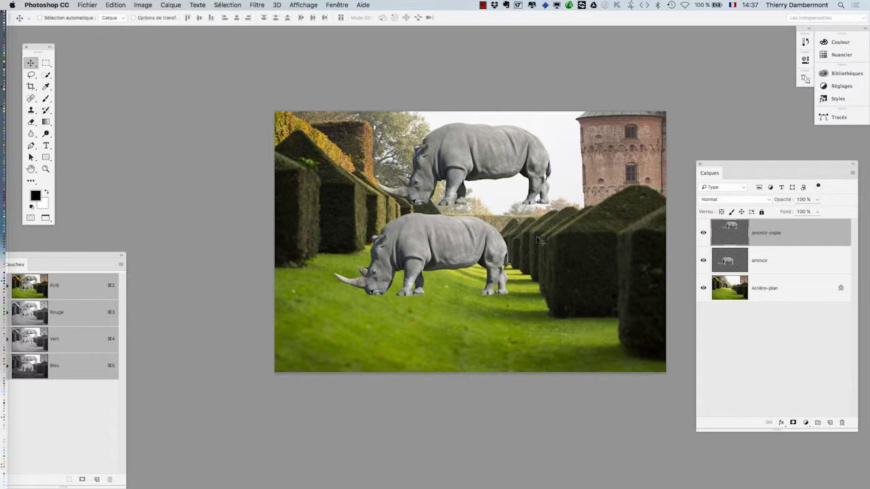
pyautogui.moveTo(504, 161); pyautogui.dragTo(441, 156)
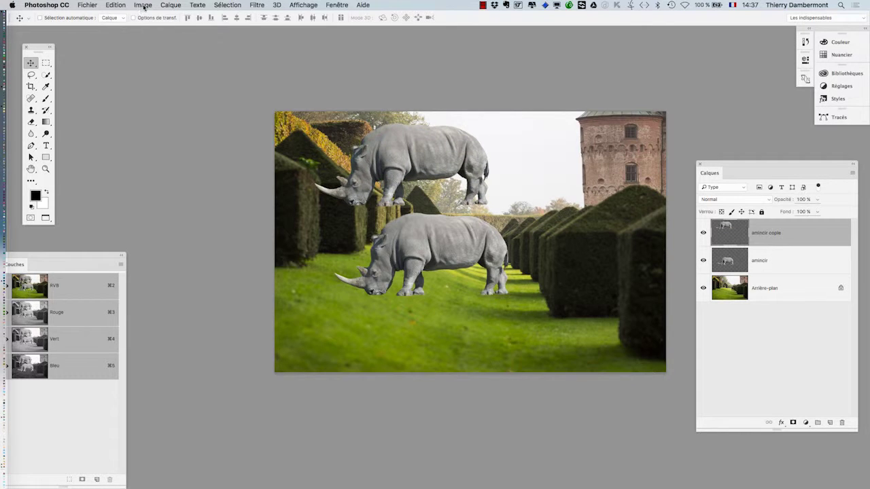
pyautogui.click(144, 6)
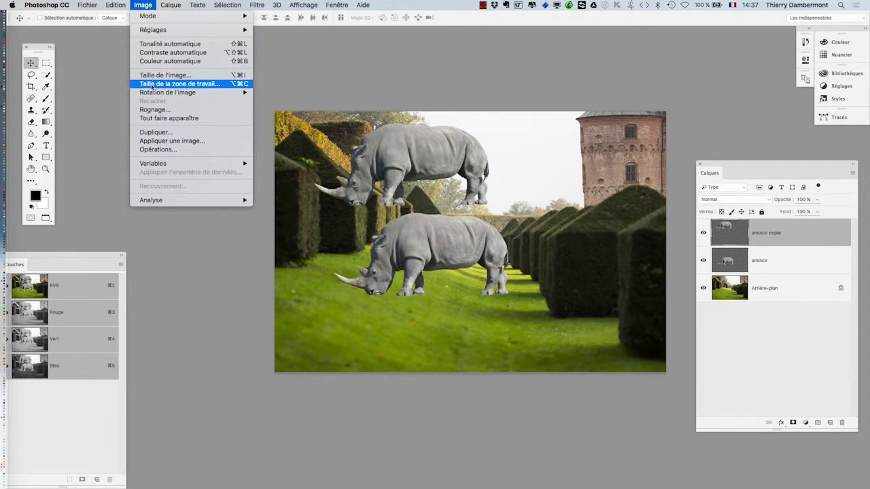
pyautogui.moveTo(152, 95)
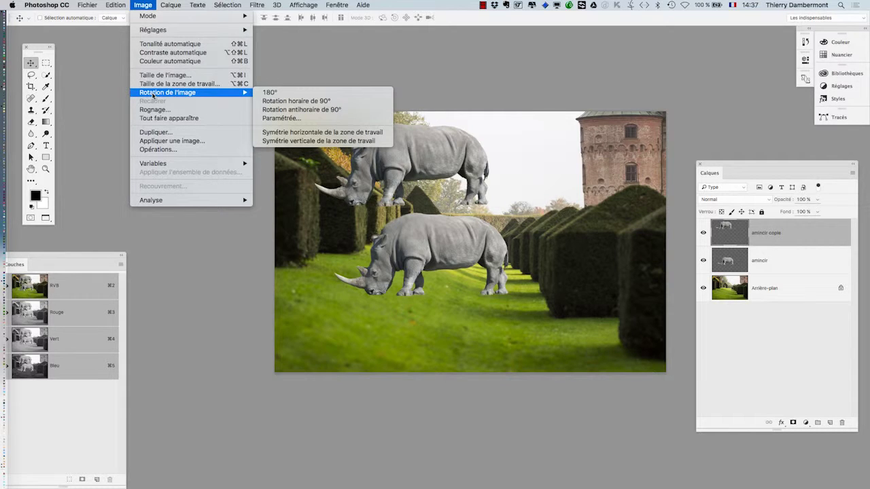
pyautogui.click(744, 164)
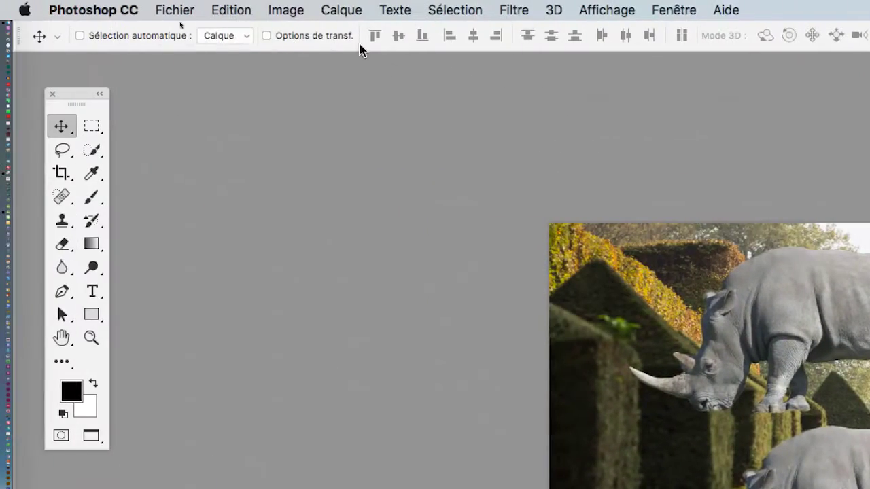
# Flip the amincir copie rhino horizontally and adjust its position above the original rhino
pyautogui.click(286, 10)
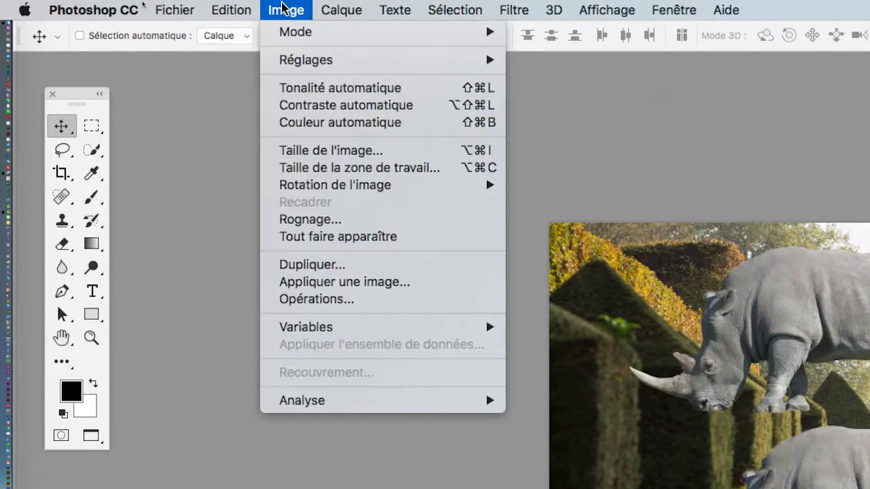
pyautogui.moveTo(231, 9)
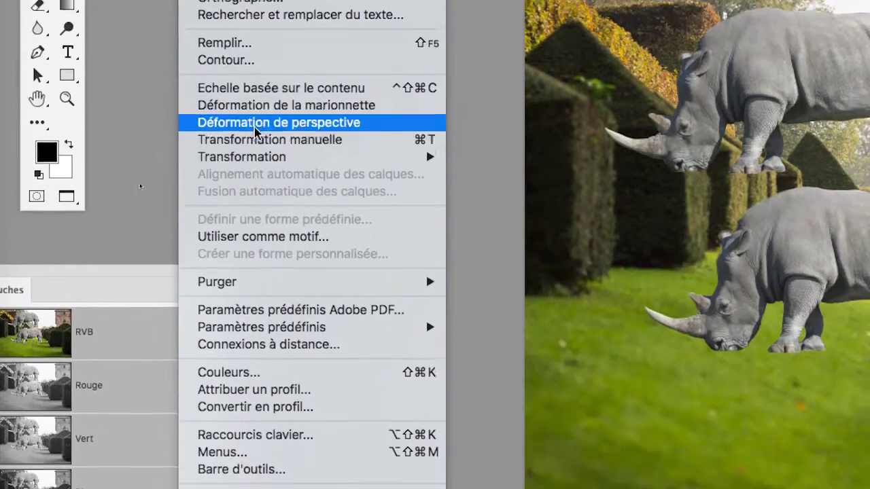
pyautogui.moveTo(462, 394)
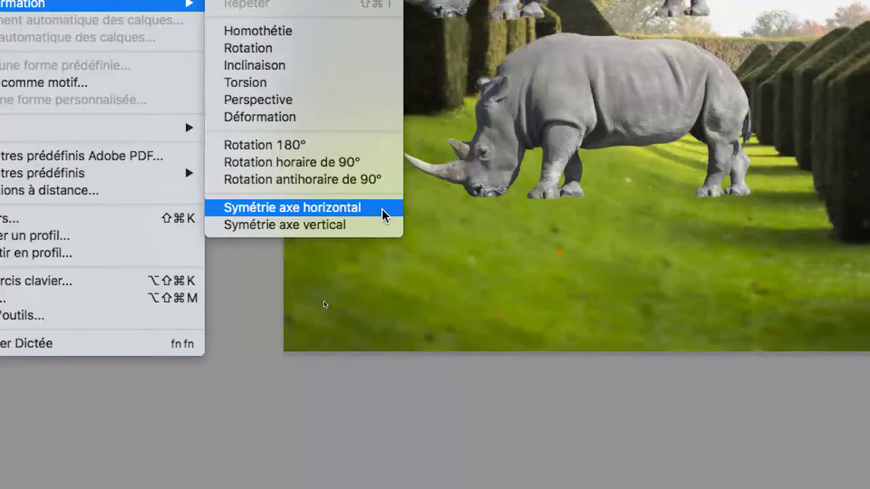
pyautogui.click(383, 210)
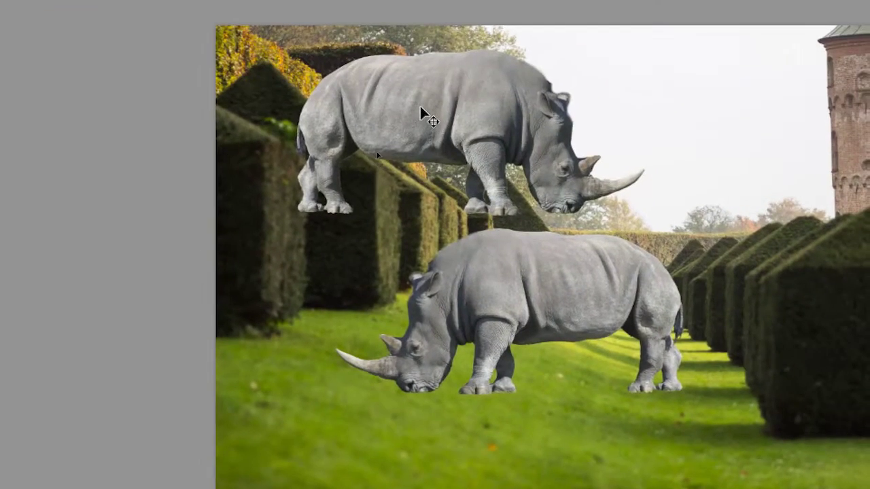
pyautogui.moveTo(421, 115)
pyautogui.mouseDown()
pyautogui.moveTo(410, 110)
pyautogui.moveTo(431, 115)
pyautogui.moveTo(408, 113)
pyautogui.mouseUp()
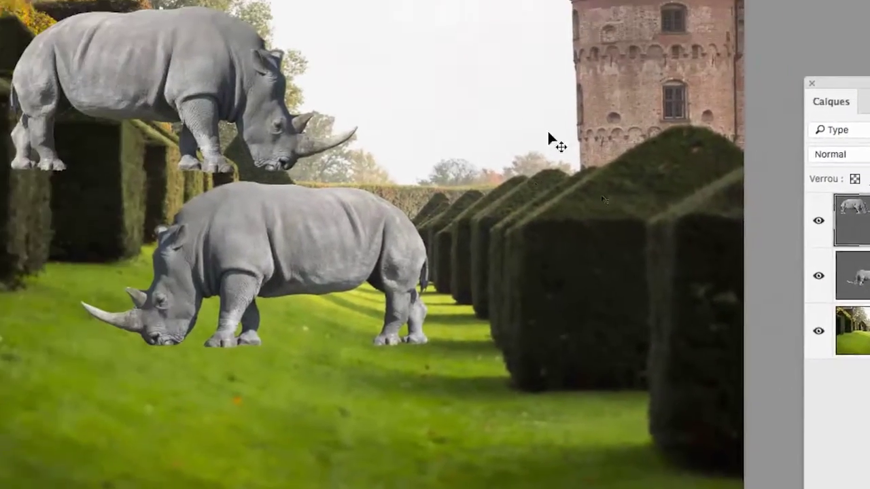
pyautogui.moveTo(260, 117); pyautogui.dragTo(293, 119)
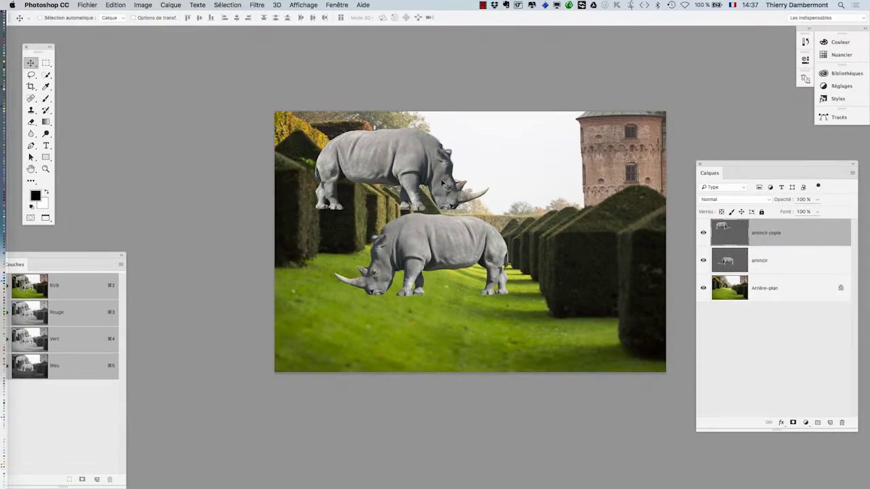
pyautogui.moveTo(3, 442)
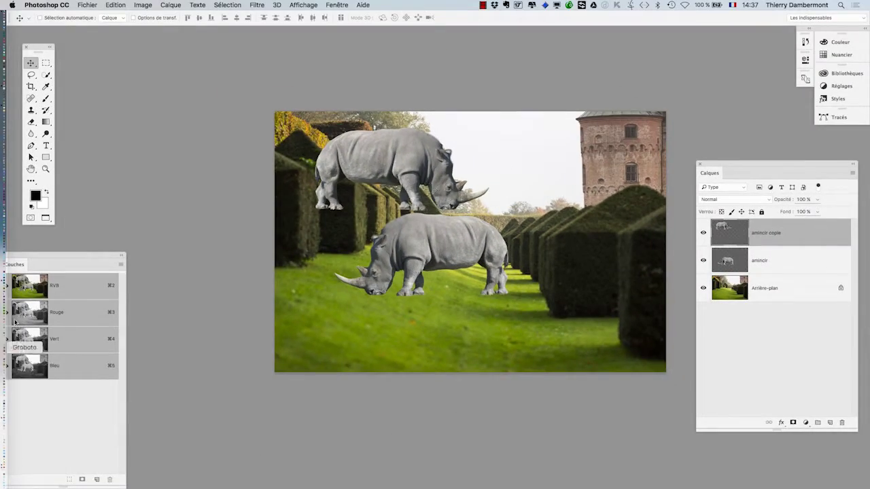
pyautogui.click(19, 410)
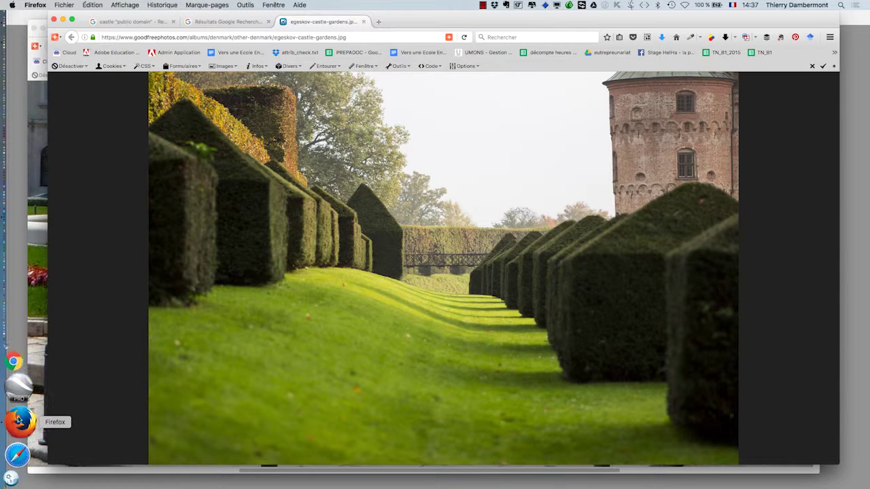
pyautogui.press('super+Tab')
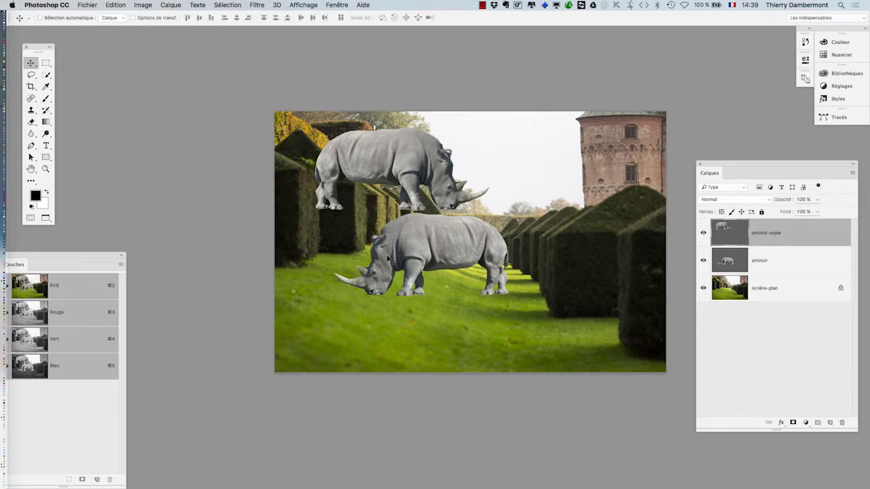
# Move the flipped rhino down onto the lawn so it overlaps the front of the original rhino
pyautogui.moveTo(423, 160); pyautogui.dragTo(412, 328)
pyautogui.scroll(1, 479, 297)
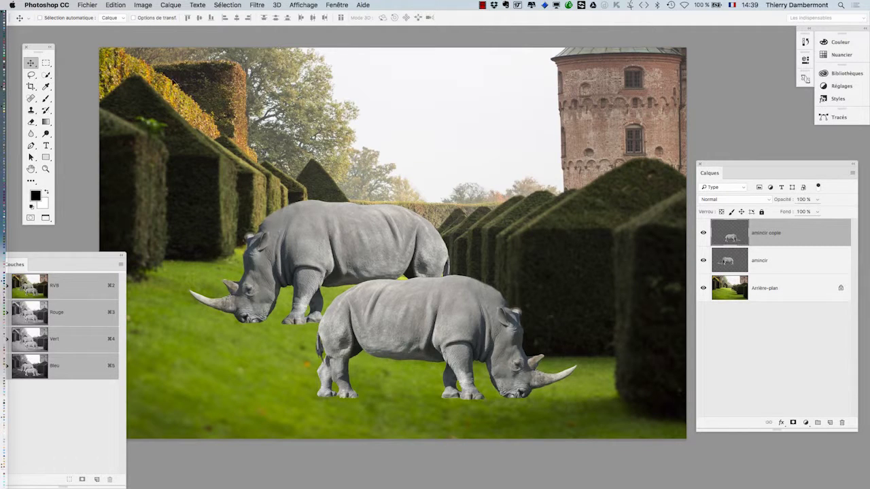
pyautogui.click(115, 5)
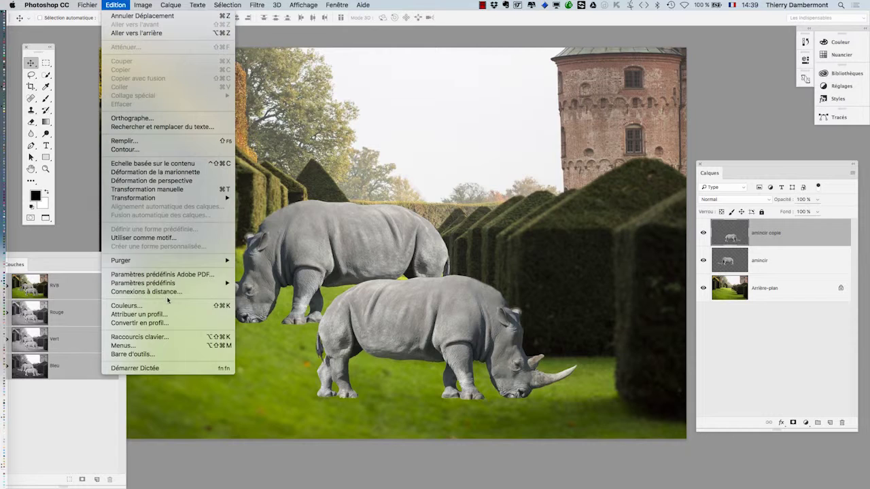
pyautogui.moveTo(160, 198)
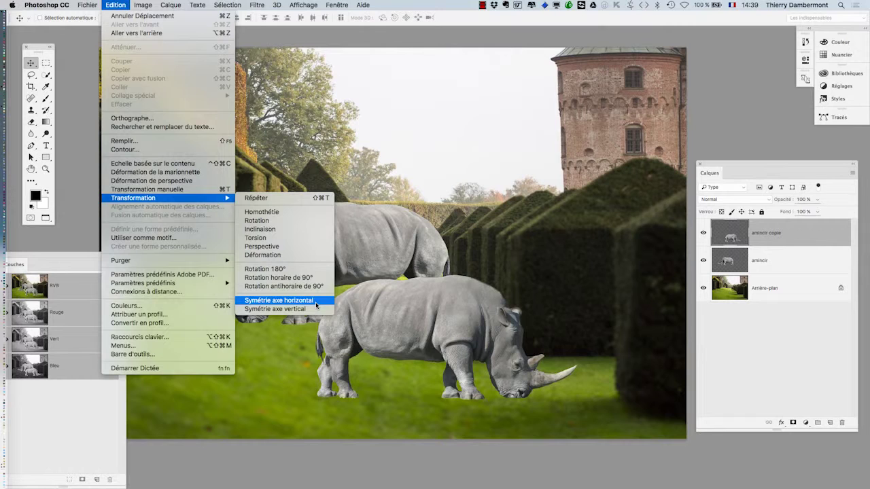
pyautogui.click(315, 304)
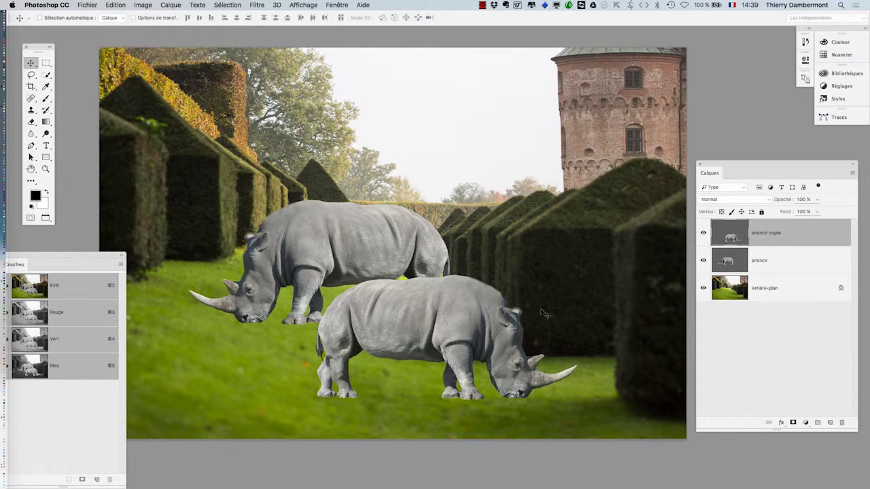
# Shift the flipped rhino slightly left in front of the original and reposition the Layers panel beside the image
pyautogui.moveTo(447, 330); pyautogui.dragTo(402, 325)
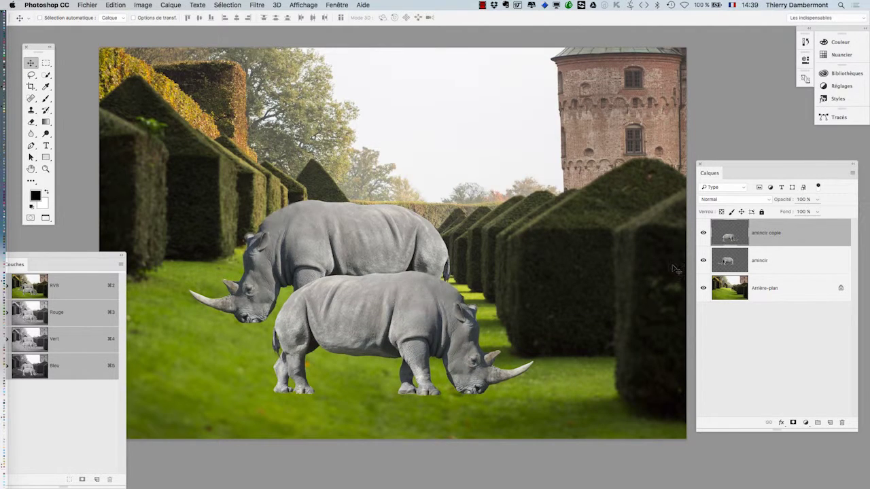
pyautogui.moveTo(727, 171); pyautogui.dragTo(653, 149)
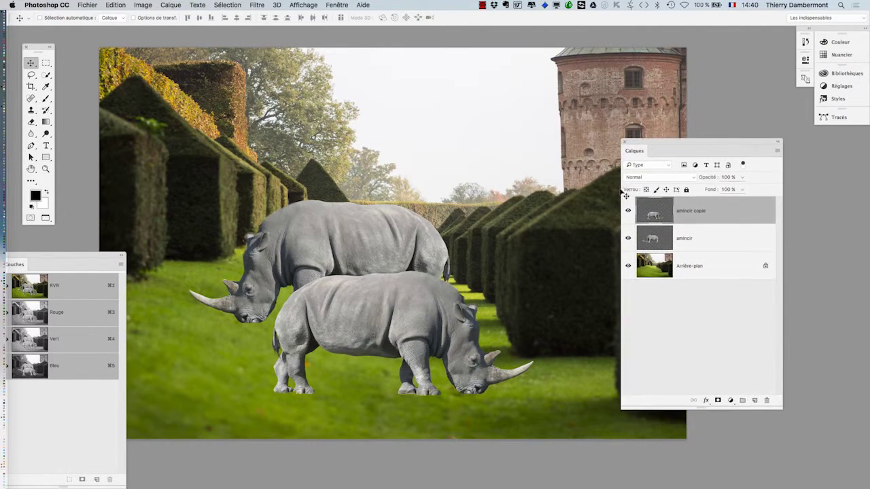
pyautogui.press('super')
pyautogui.moveTo(664, 149); pyautogui.dragTo(722, 154)
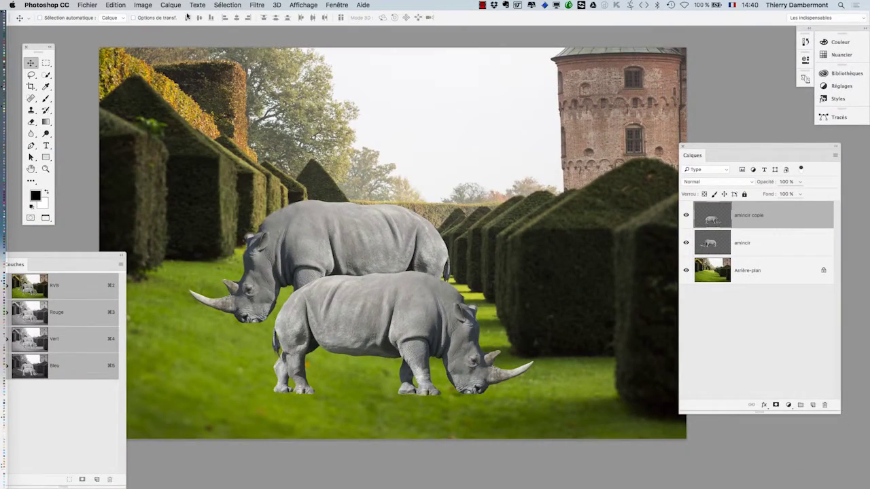
# Start Puppet Warp on the amincir copie layer and clear the Layers panel away from the front rhino
pyautogui.click(115, 5)
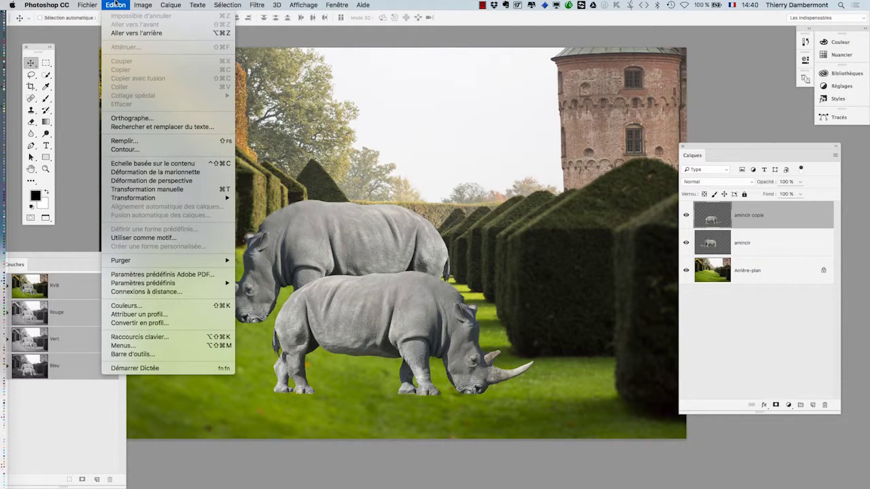
pyautogui.click(173, 174)
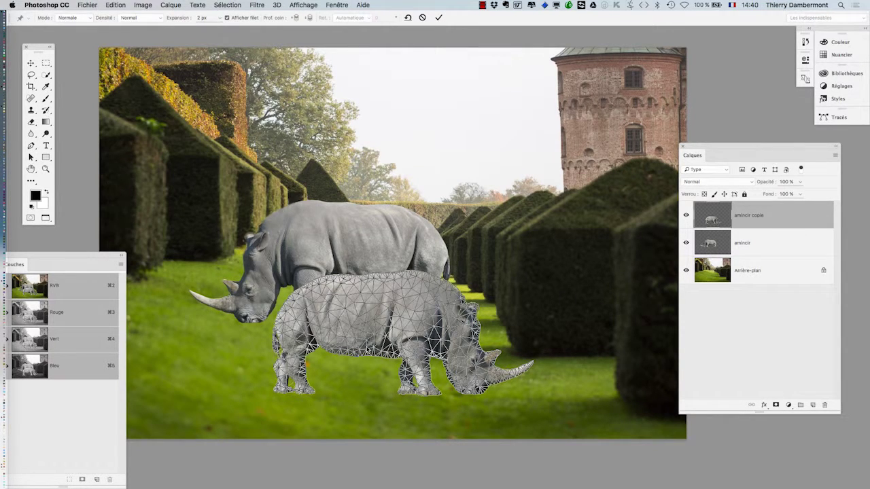
pyautogui.scroll(3, 396, 360)
pyautogui.scroll(5, 389, 354)
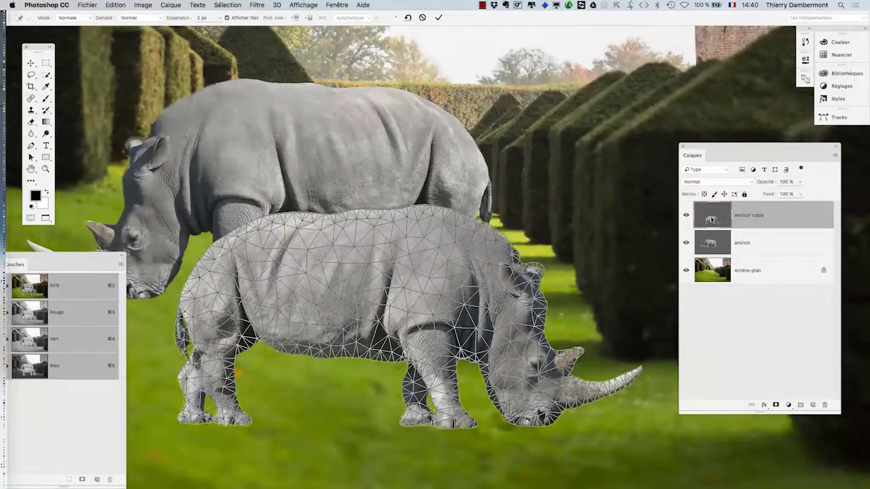
pyautogui.moveTo(723, 147); pyautogui.dragTo(778, 159)
pyautogui.scroll(-4, 433, 274)
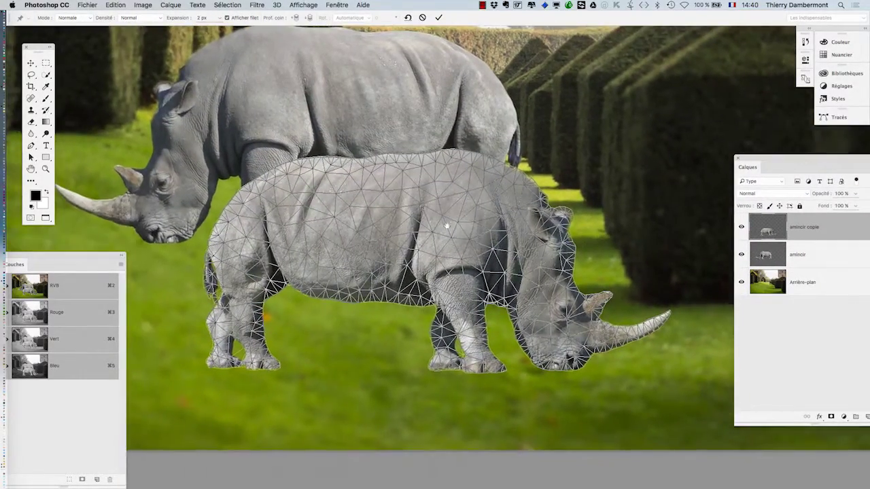
# Hide the Puppet Warp mesh over the front rhino
pyautogui.rightClick(334, 224)
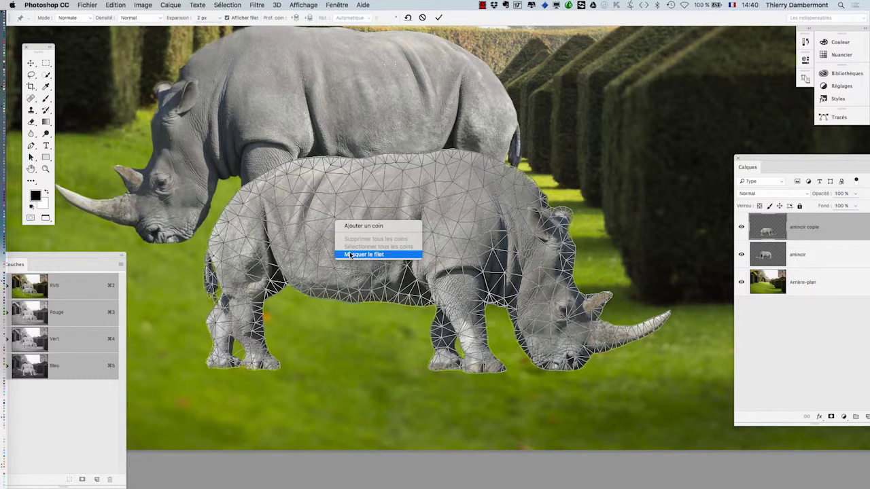
pyautogui.click(489, 24)
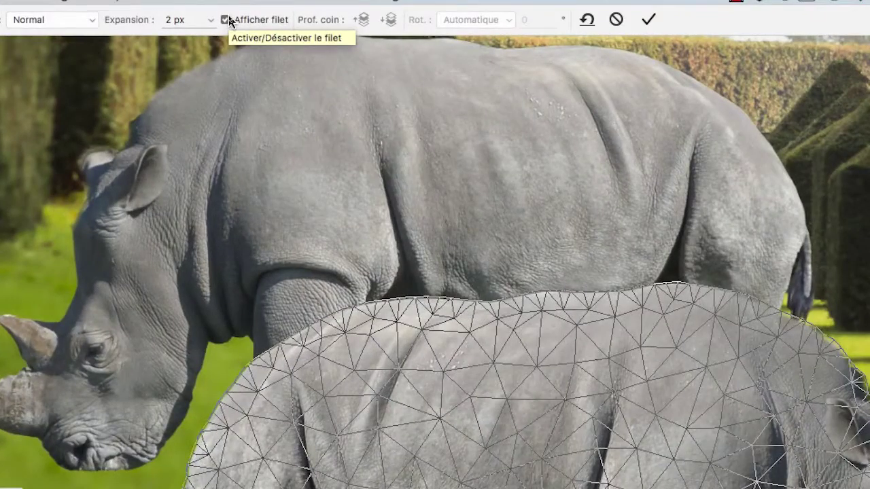
pyautogui.click(226, 18)
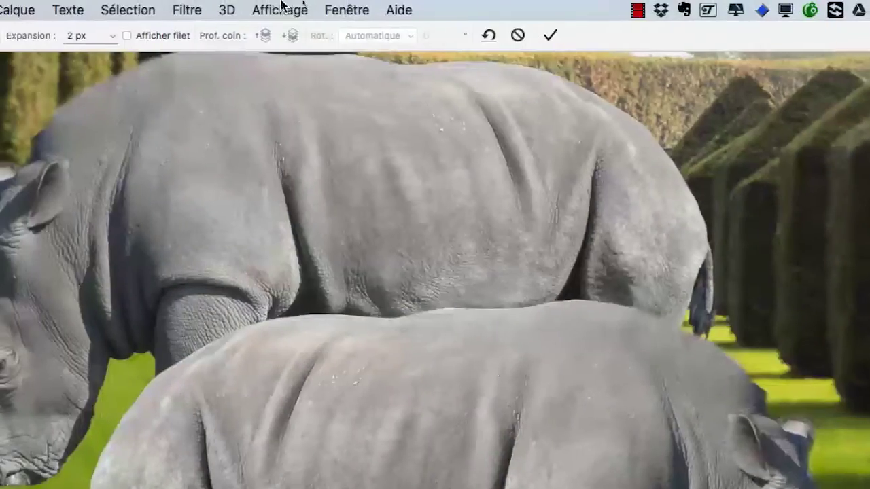
pyautogui.click(279, 8)
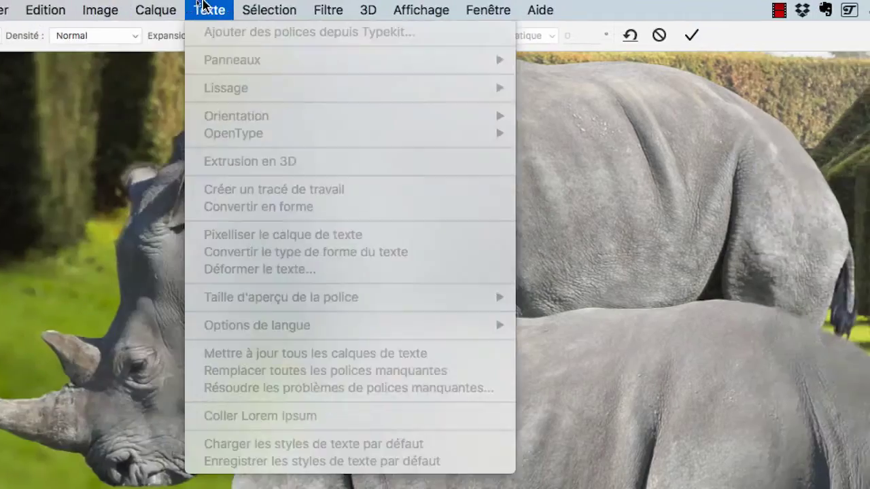
pyautogui.click(328, 9)
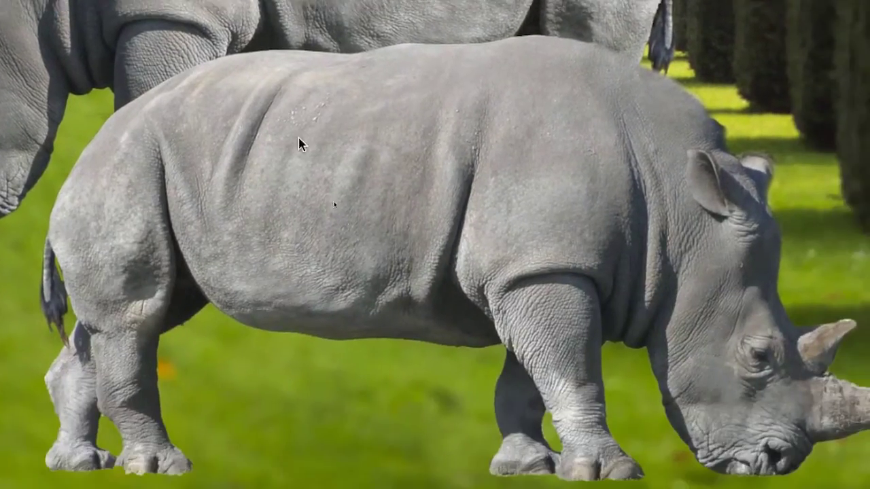